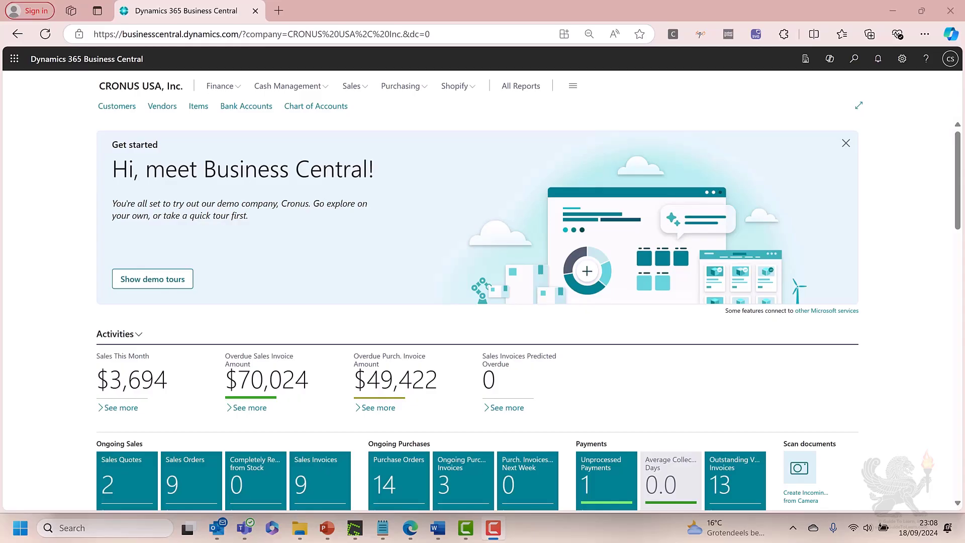
- Create a new sales return order for the customer Adatum Corporation
click(355, 89)
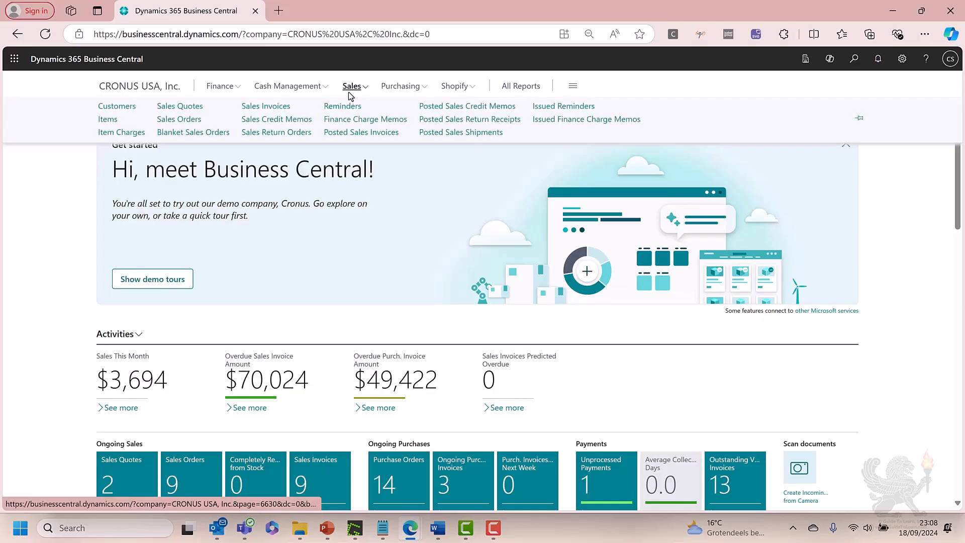
click(301, 133)
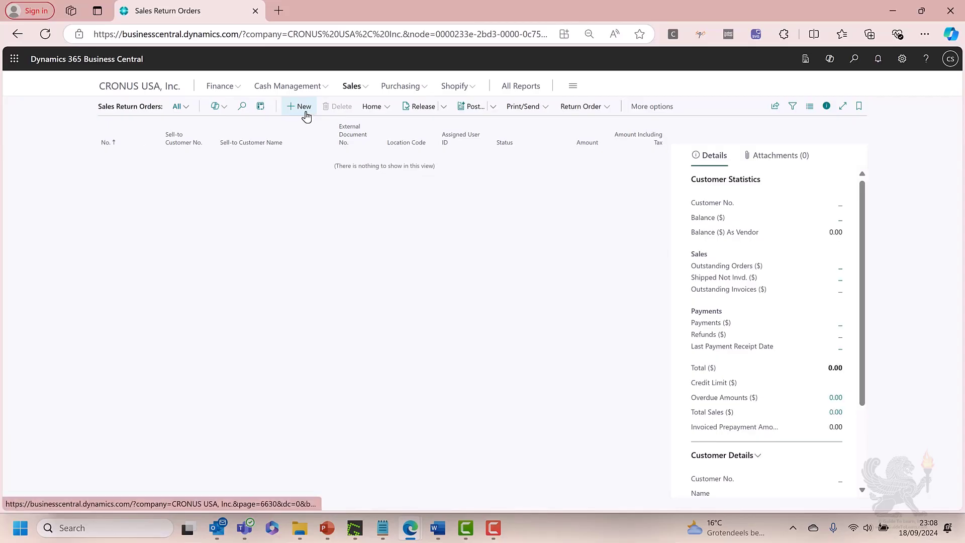
click(306, 116)
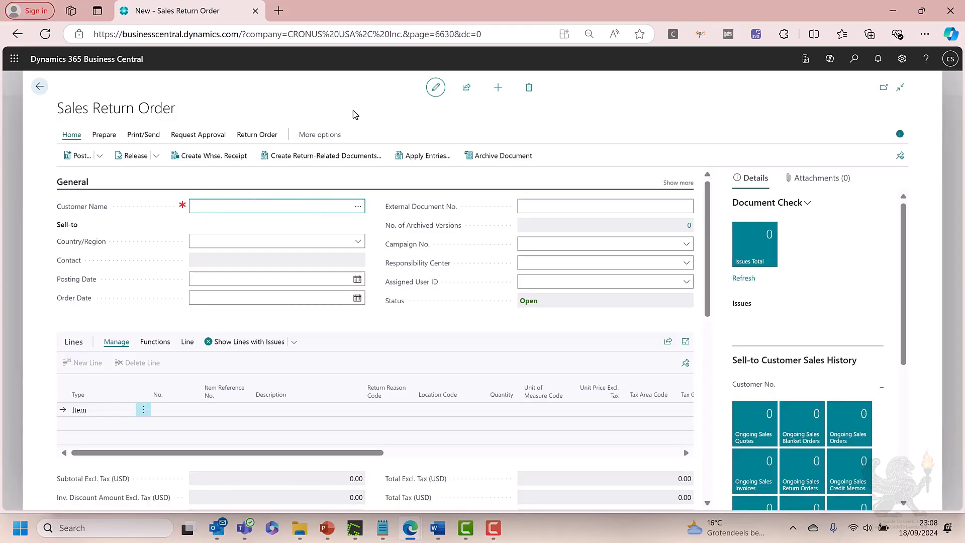
text(10000)
key(Tab)
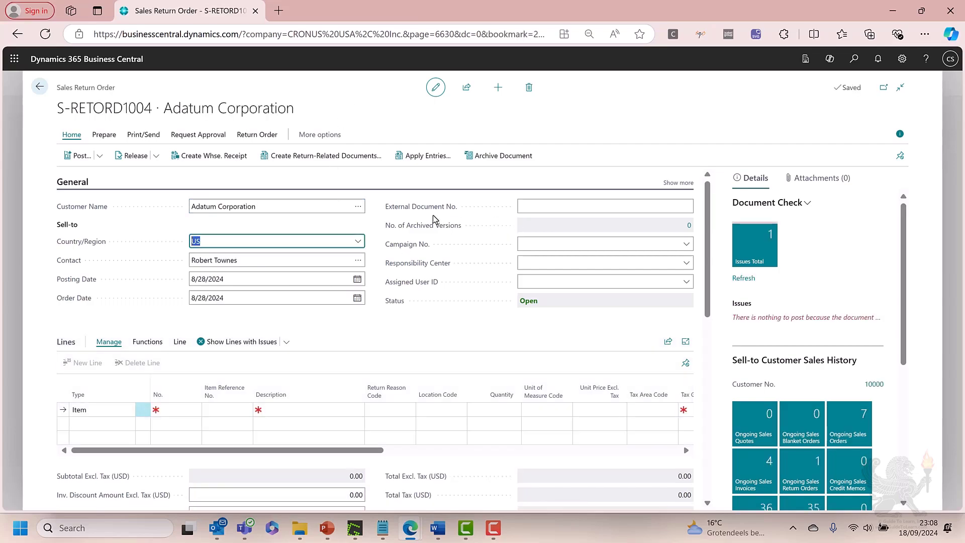
- Set the return order's external document number to R1
click(530, 210)
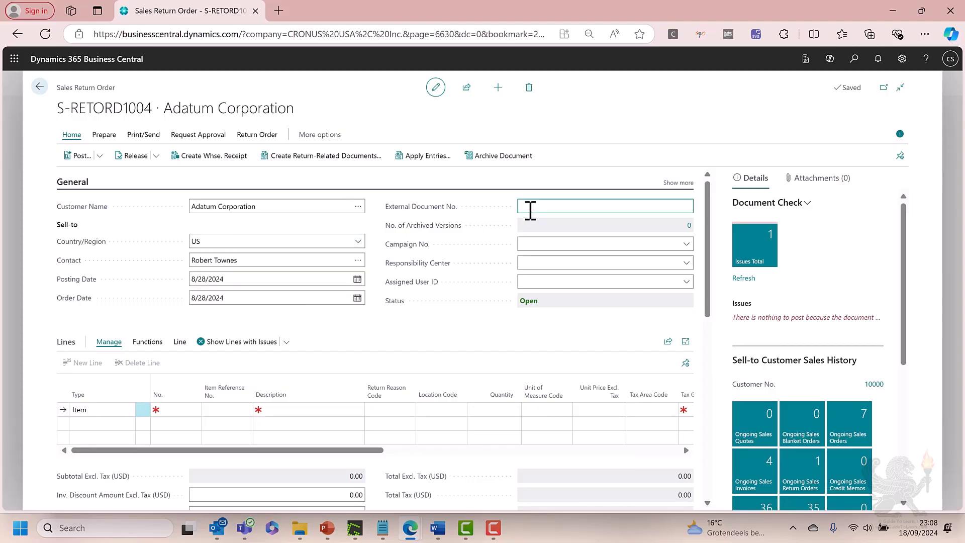
text(R1)
click(390, 333)
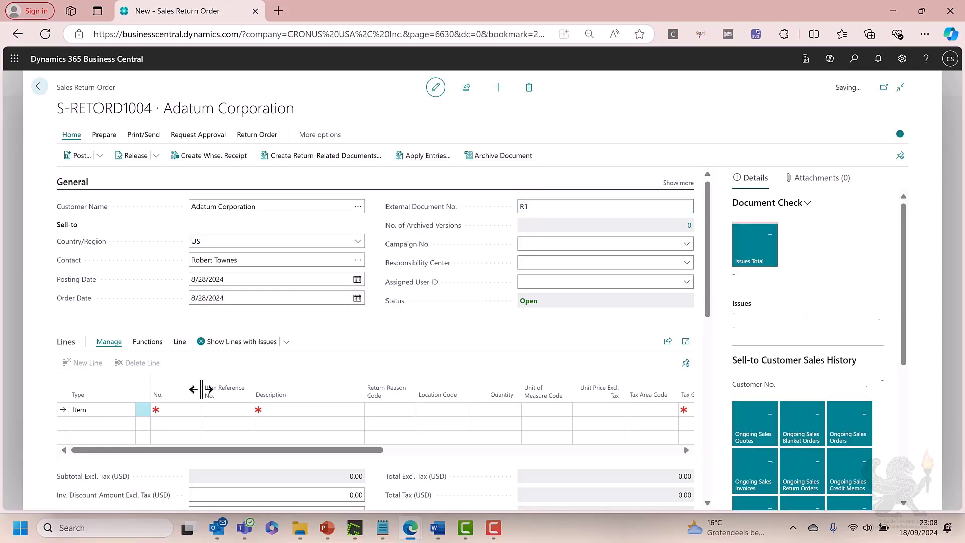
click(179, 409)
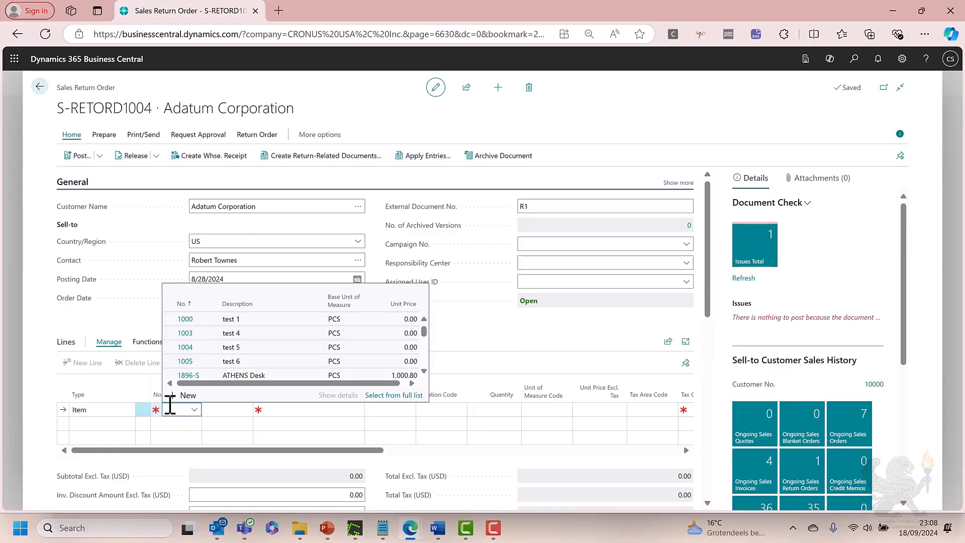
click(488, 347)
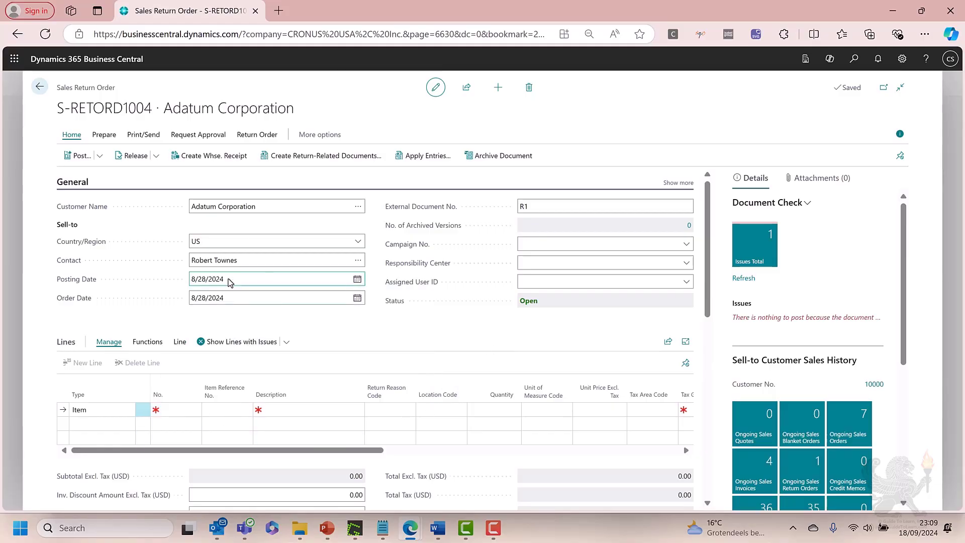
- Copy the 6/20/2023 posted invoice line for item 1960-S, ROME Guest Chair, green, into the return order as a line to reverse
click(111, 139)
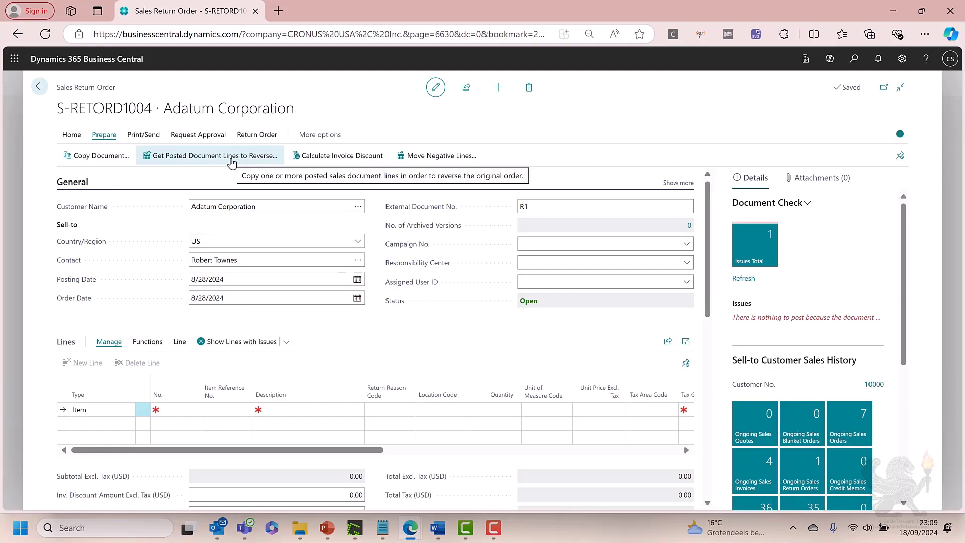
click(203, 160)
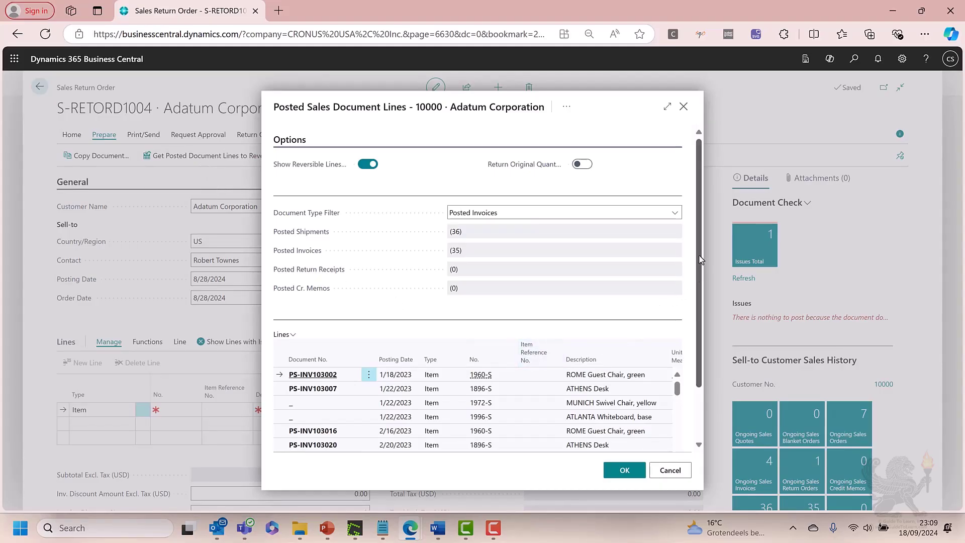
scroll(701, 259, down, 2)
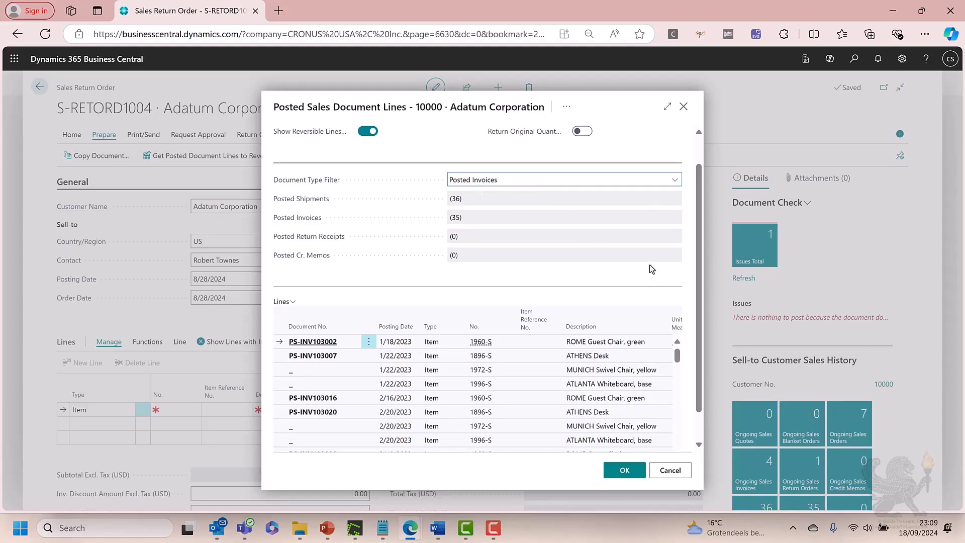
scroll(702, 261, down, 1)
scroll(701, 261, down, 1)
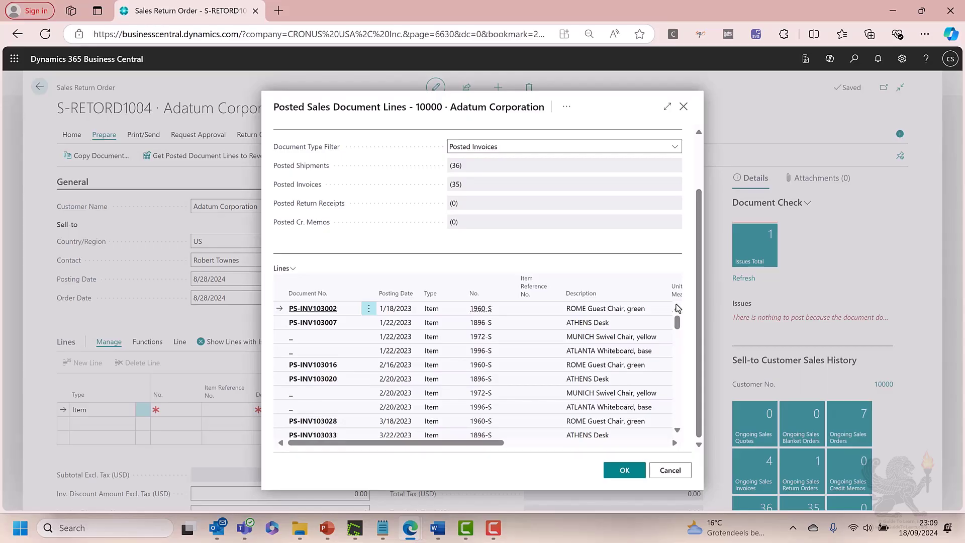
drag(677, 324, 678, 344)
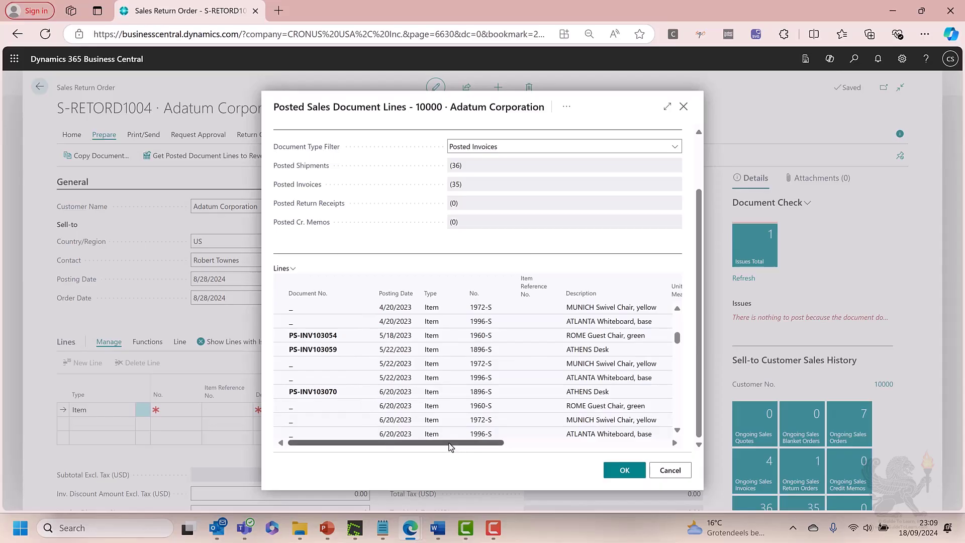
click(517, 410)
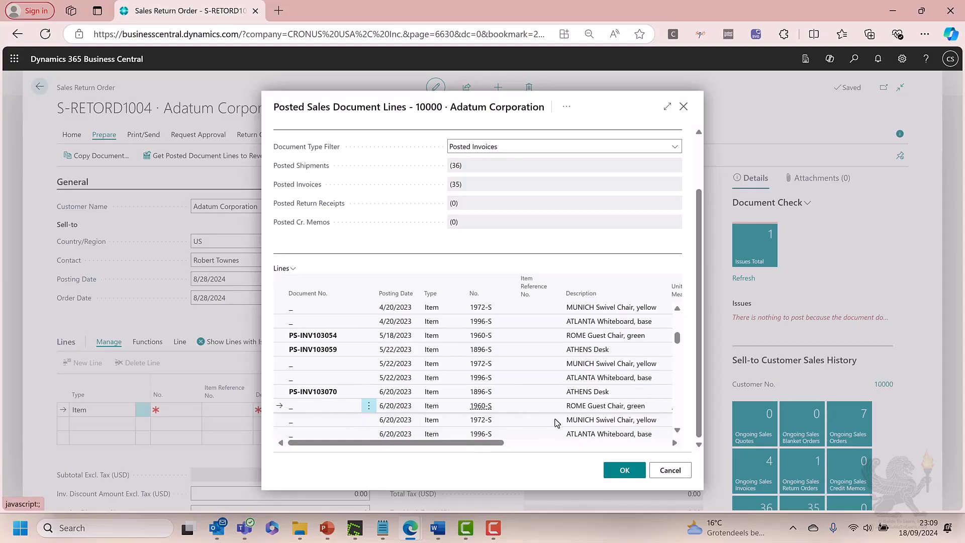
click(622, 473)
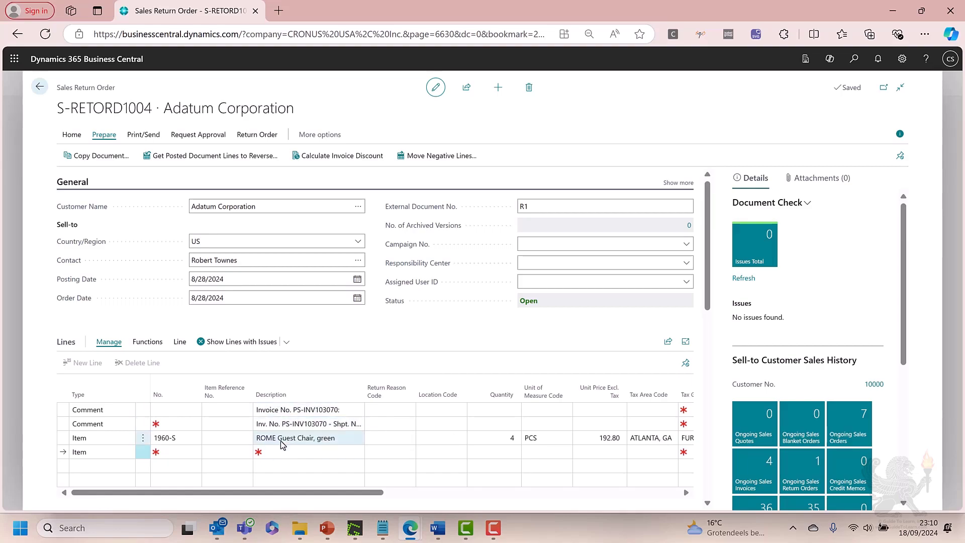
- Assign the return reason code WRONG to the ROME Guest Chair line
click(302, 438)
scroll(376, 363, down, 2)
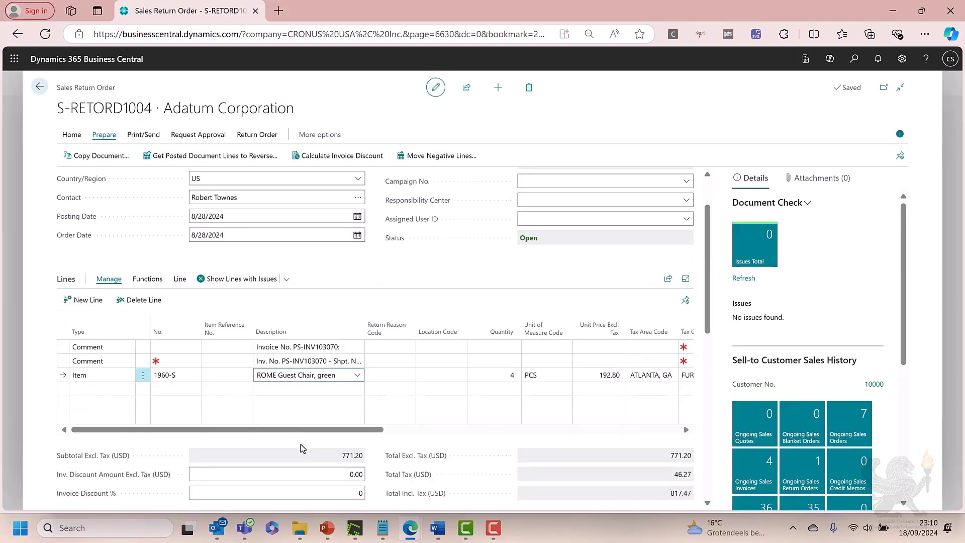
click(386, 374)
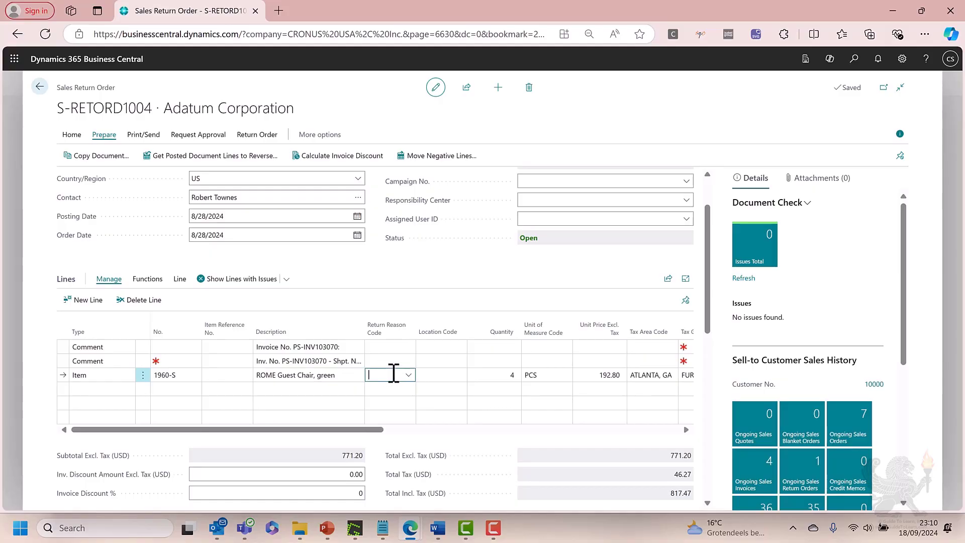
click(409, 375)
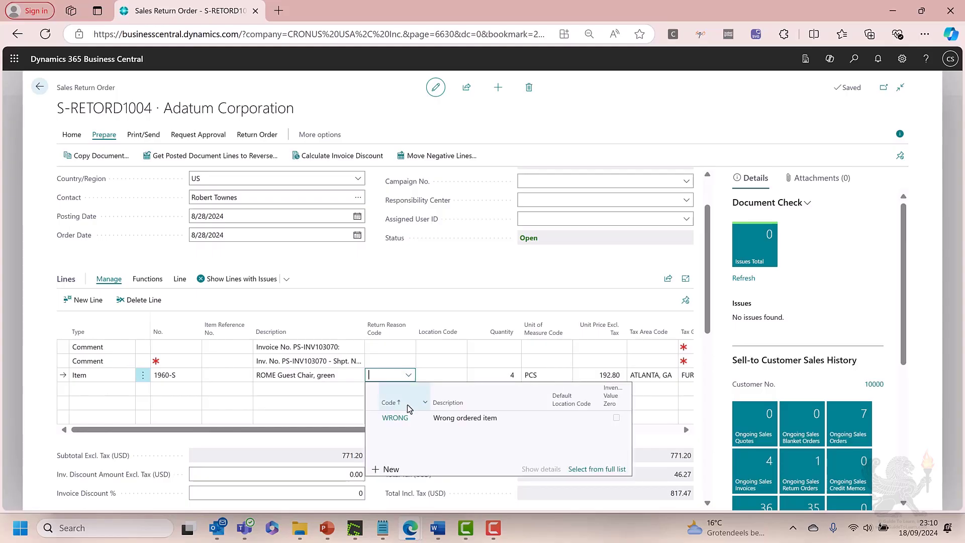
click(457, 421)
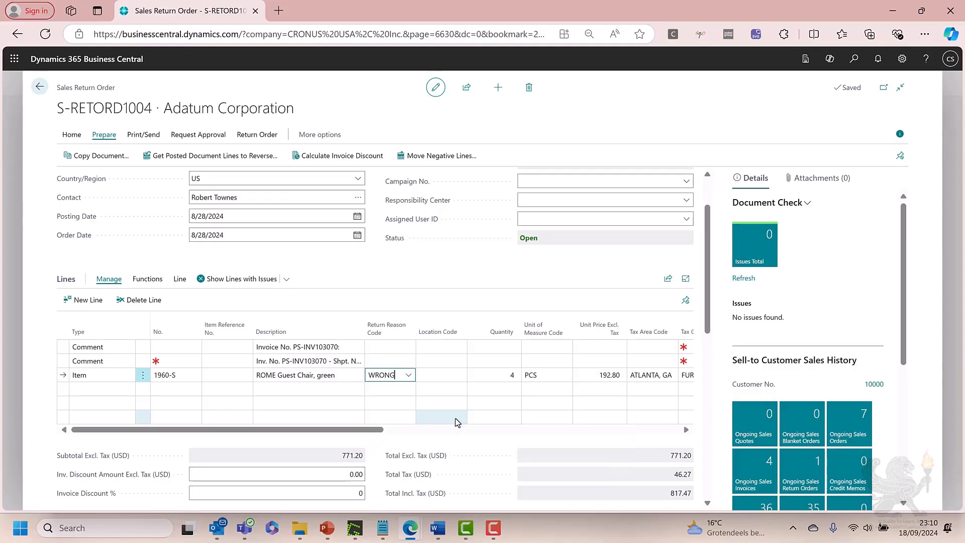
click(420, 370)
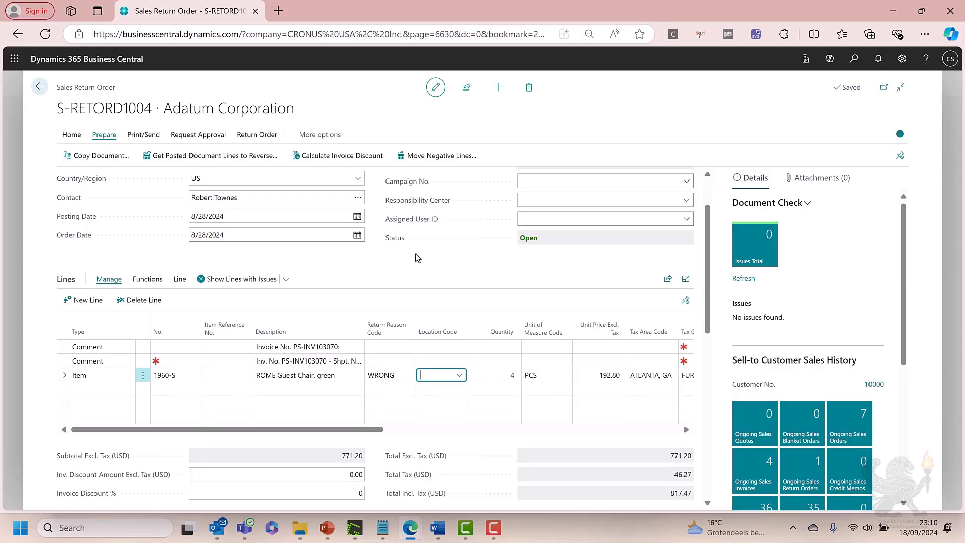
- Add an item line for 1900-S, PARIS Guest Chair, black, with a quantity of -4 as the replacement
click(169, 392)
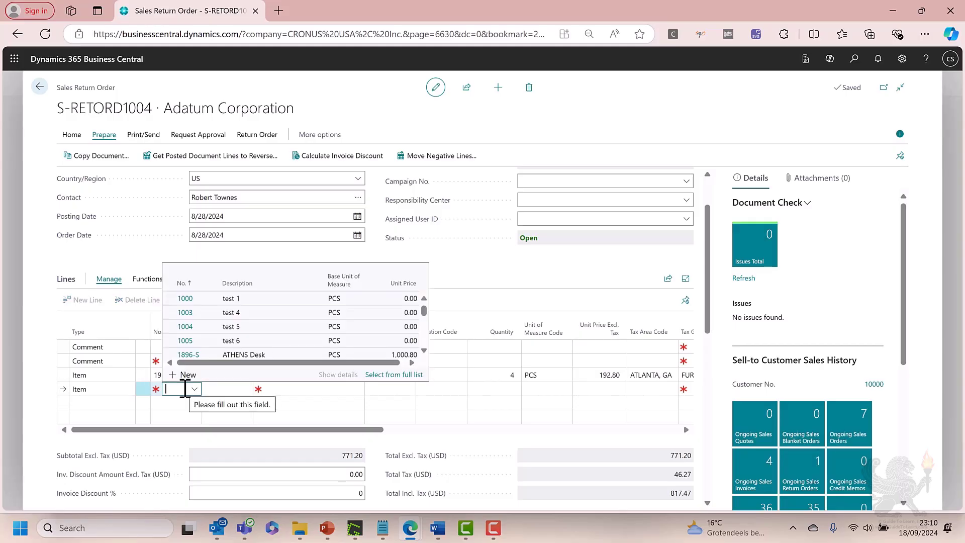
text(1)
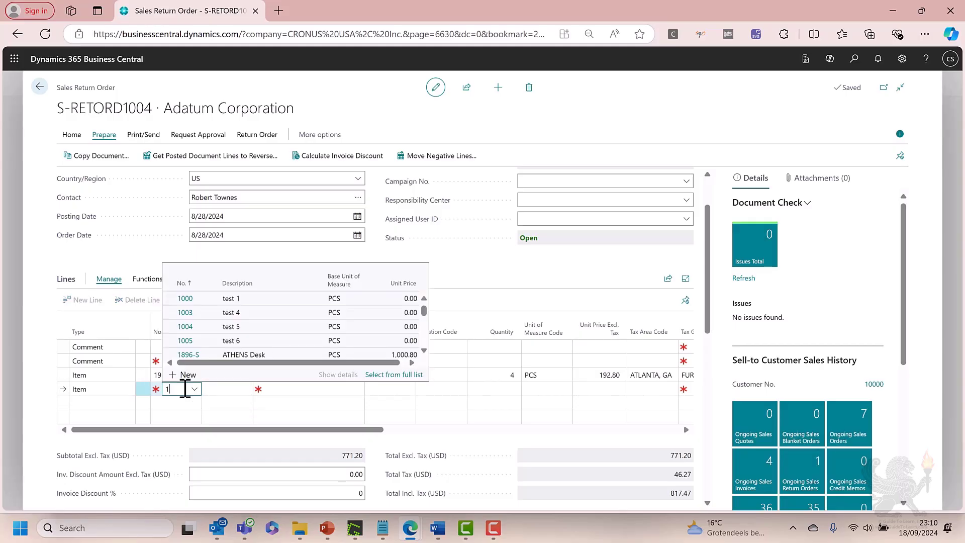
text(900)
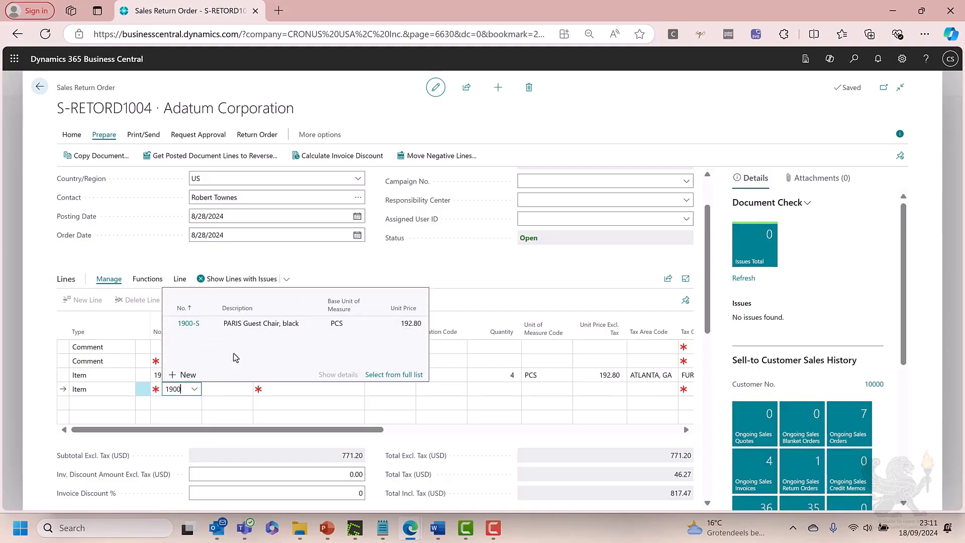
click(250, 326)
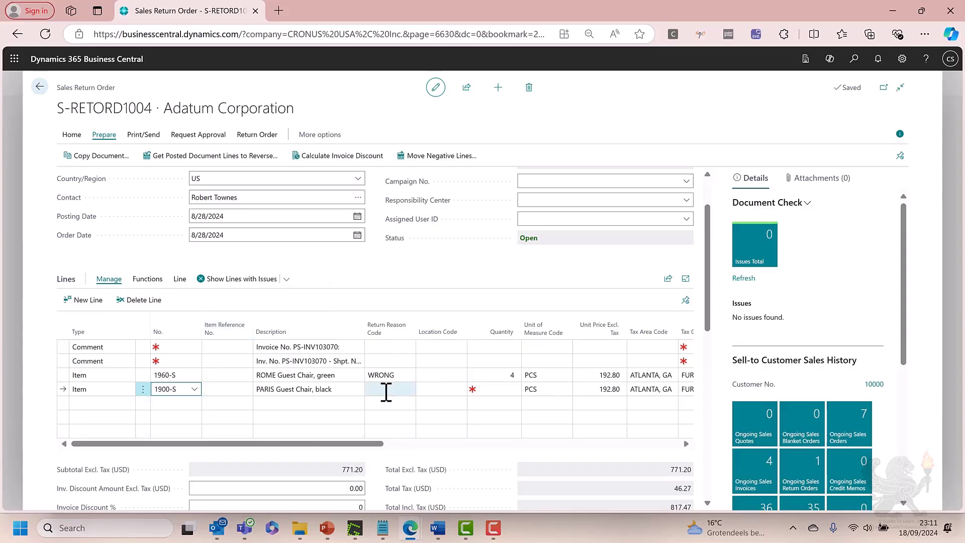
key(Tab)
key(Tab)
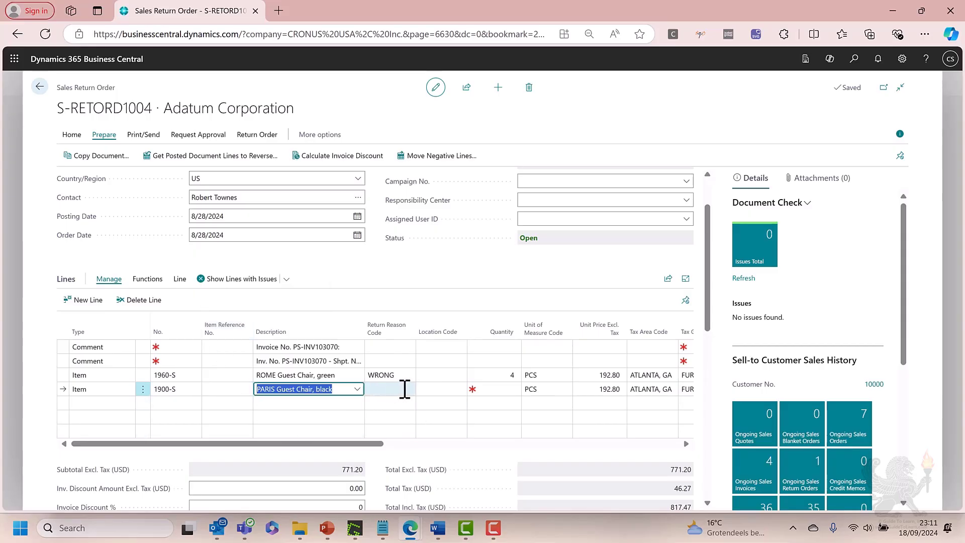
key(Tab)
key(Tab)
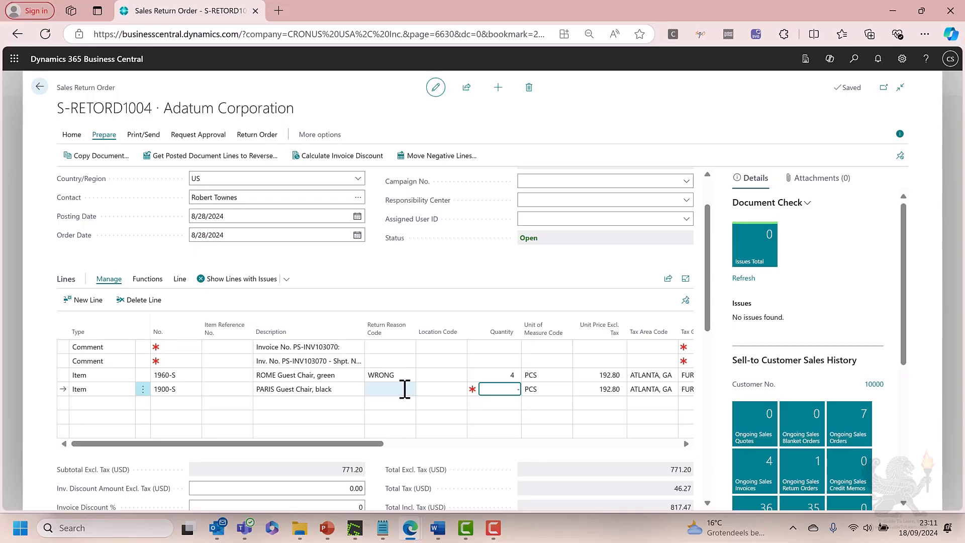
text(-4)
key(Tab)
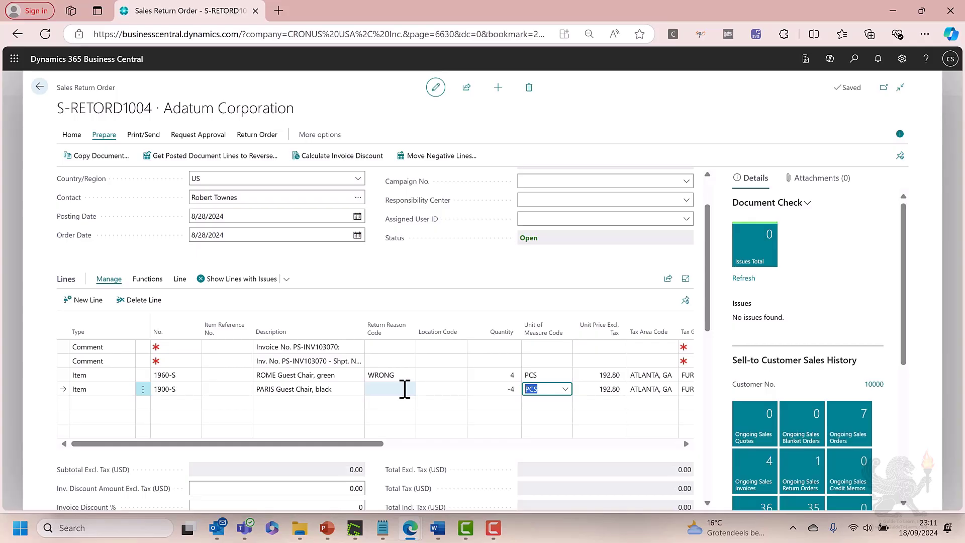
- Add a Charge (Item) line below the PARIS Guest Chair using the S-RESTOCK sales restock charge
key(Down)
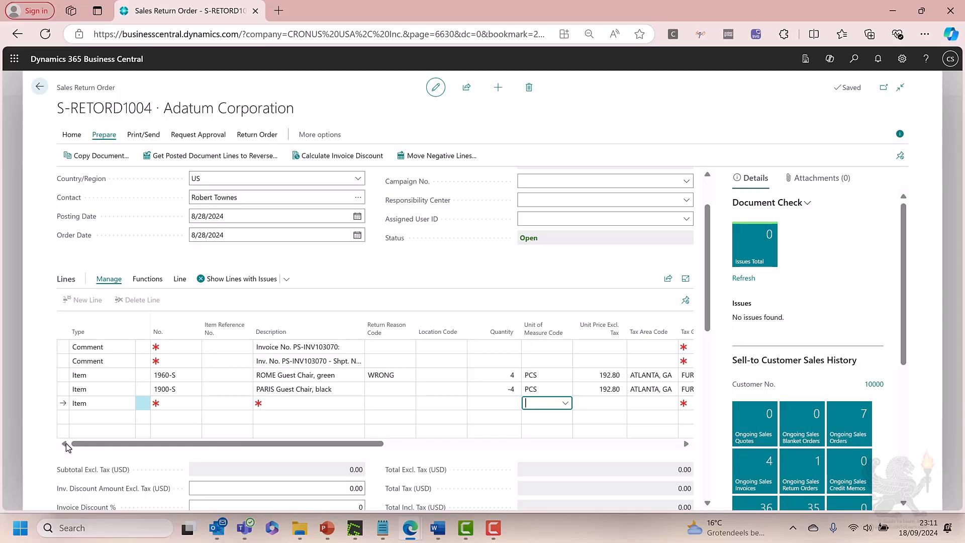
click(106, 403)
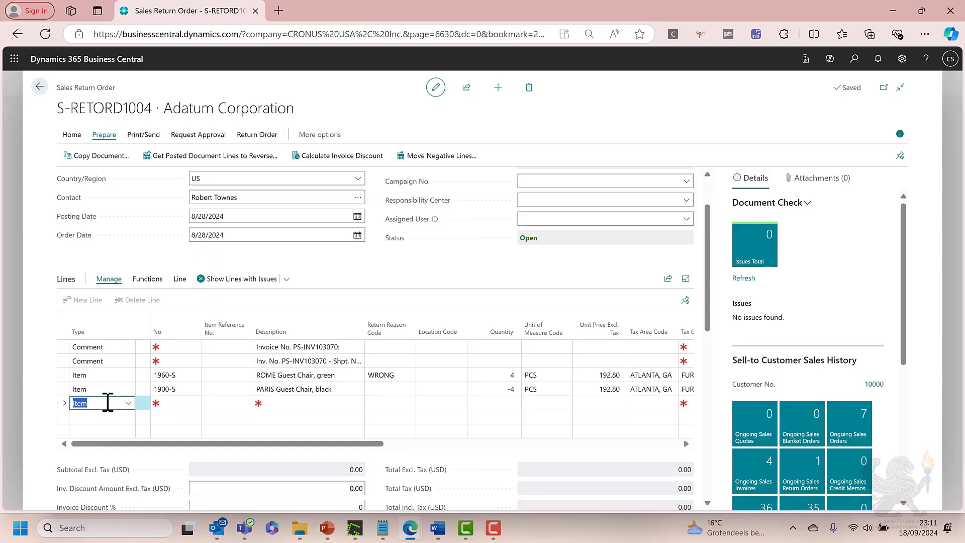
click(126, 404)
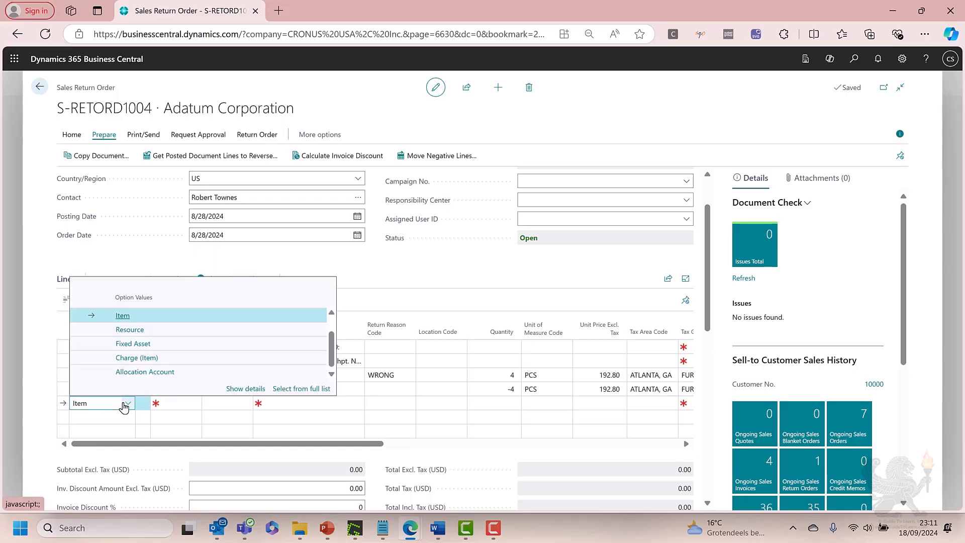
click(136, 358)
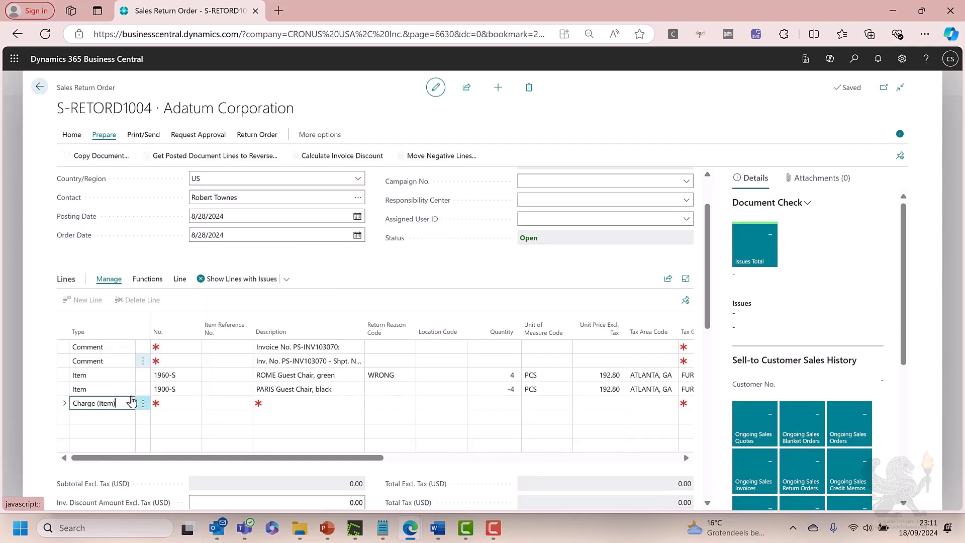
click(182, 402)
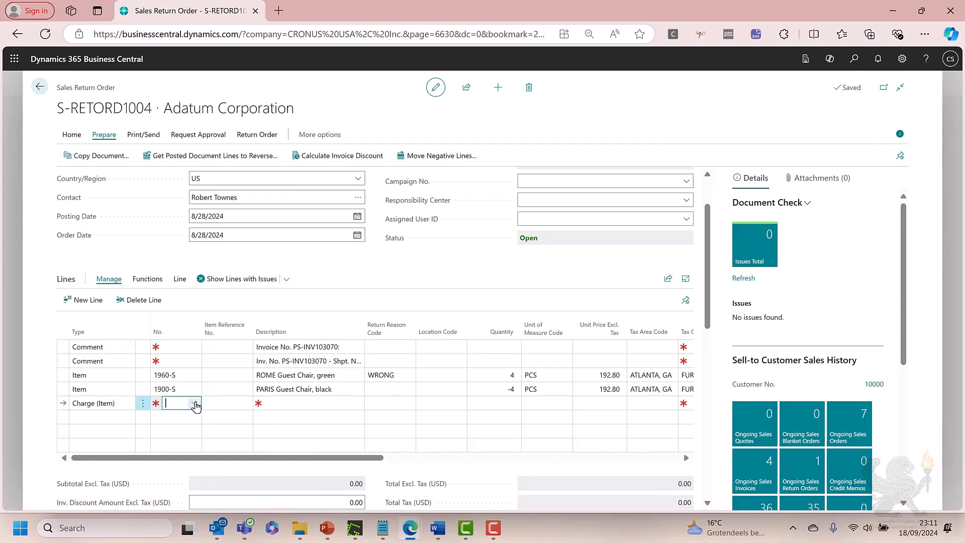
click(195, 403)
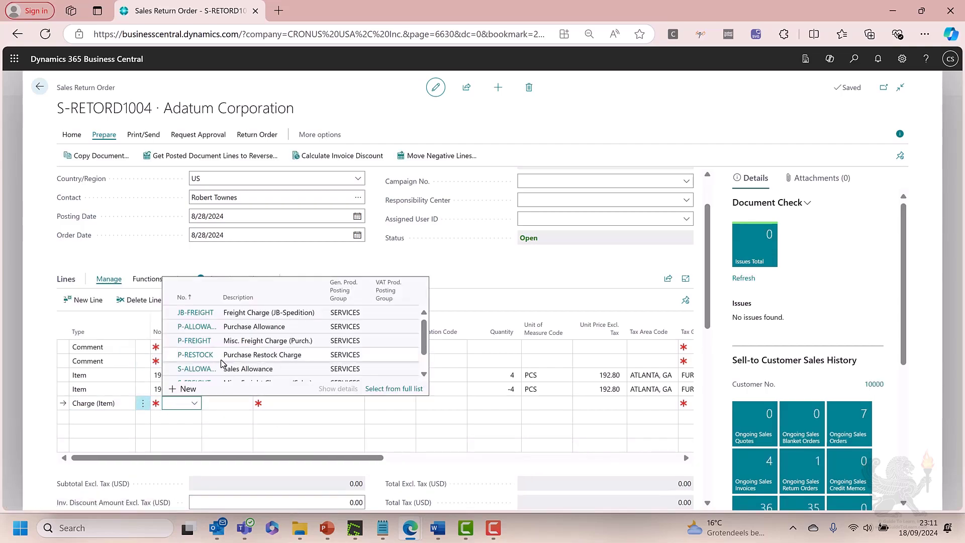
scroll(221, 362, down, 2)
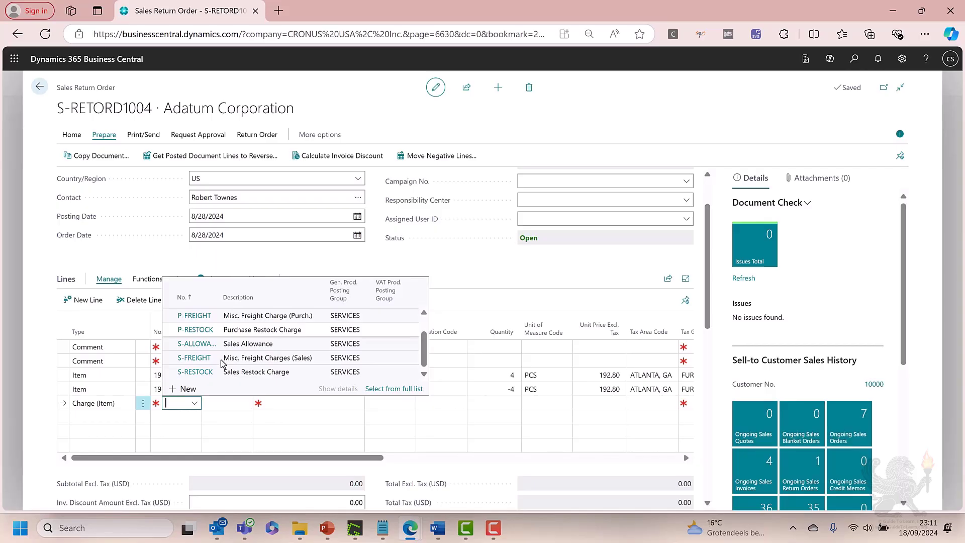
click(243, 373)
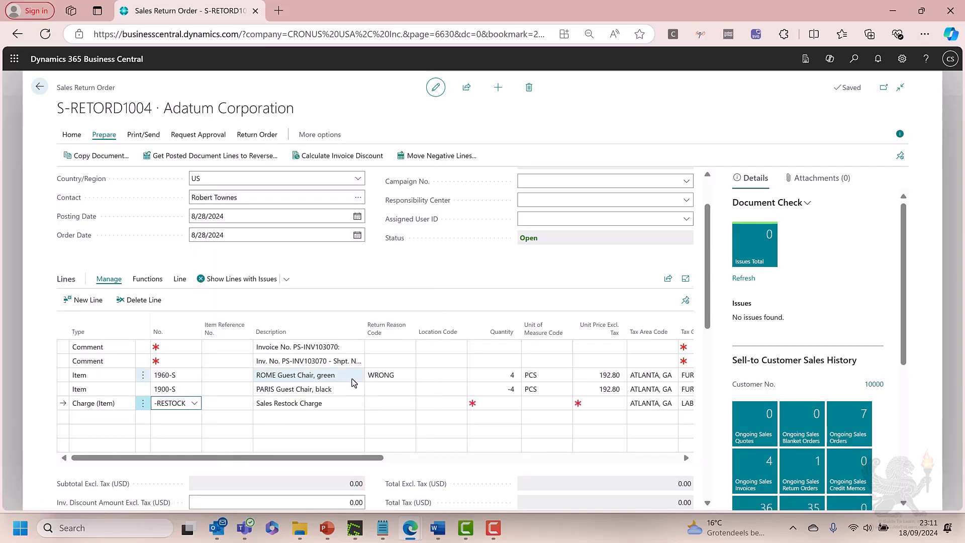
- Set the Sales Restock Charge line's quantity to 1 and its unit price excluding tax to -25
key(Tab)
key(Tab)
key(Tab)
key(Tab)
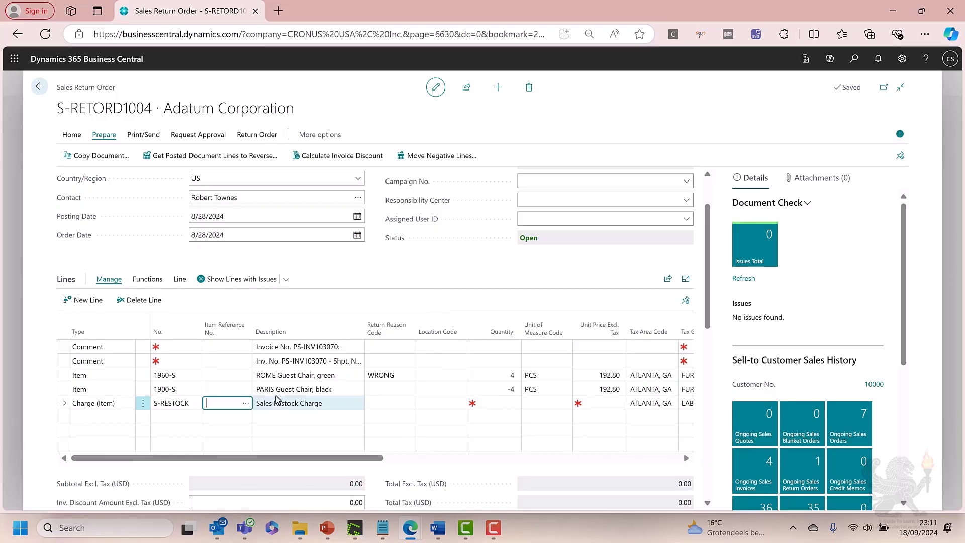
key(Tab)
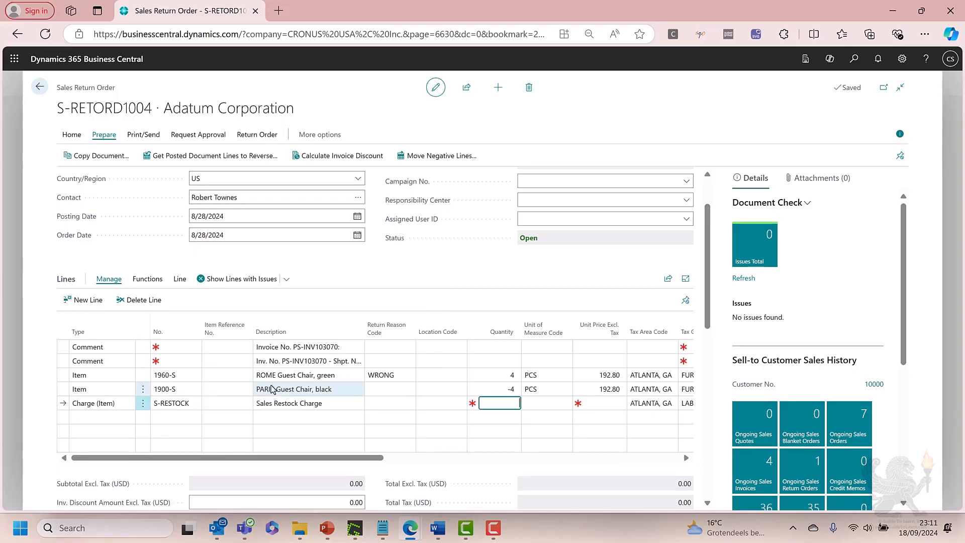
text(1)
key(Tab)
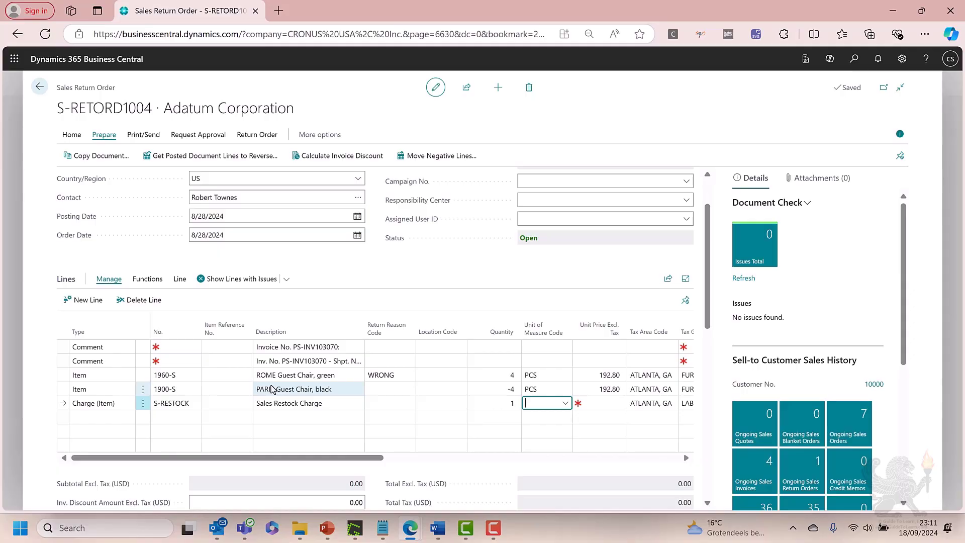
key(Tab)
text(-25)
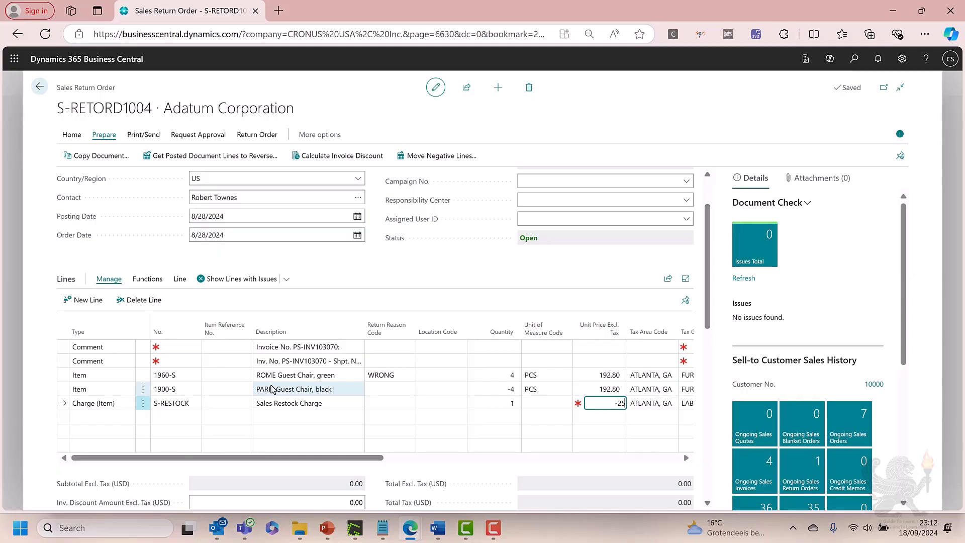
key(Tab)
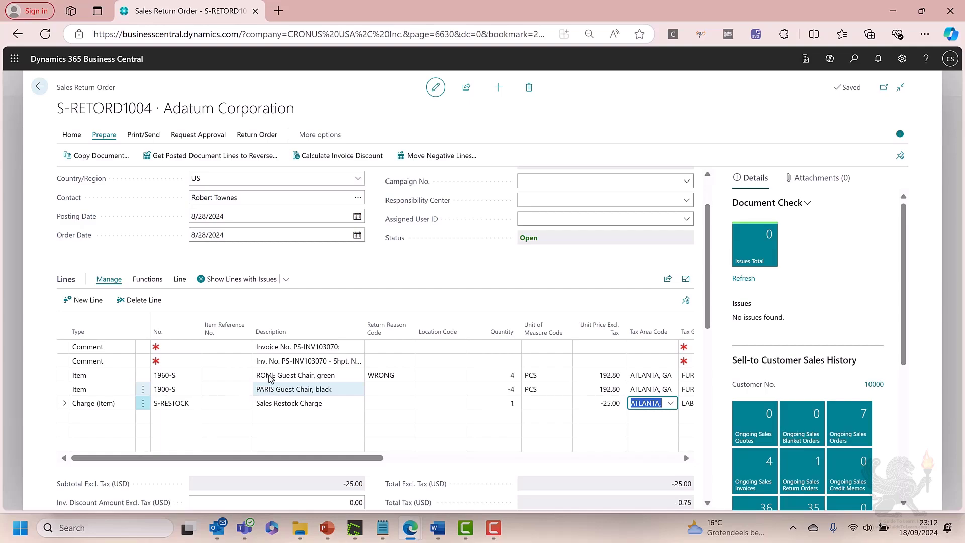
click(601, 271)
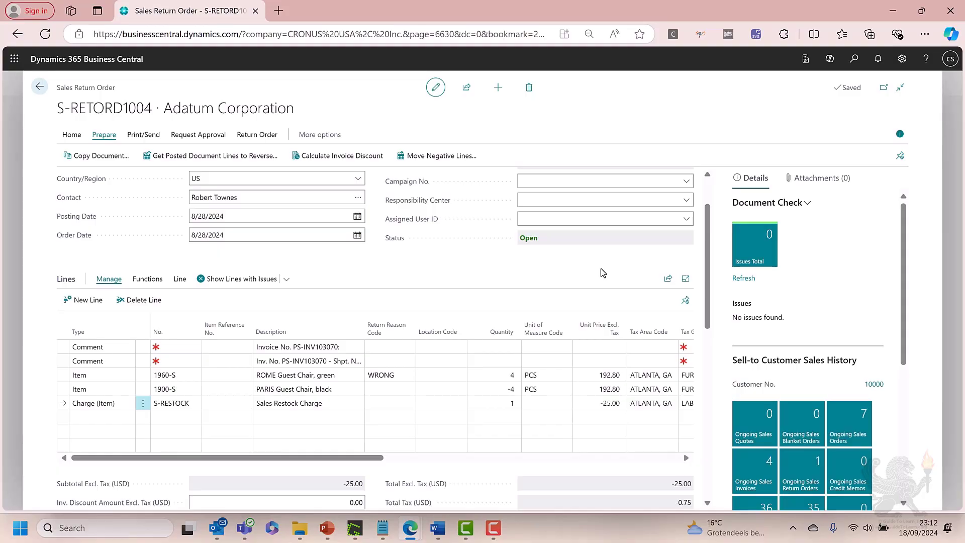
- Move the negative PARIS Guest Chair line to a new document of type Order and open the created sales order
click(267, 392)
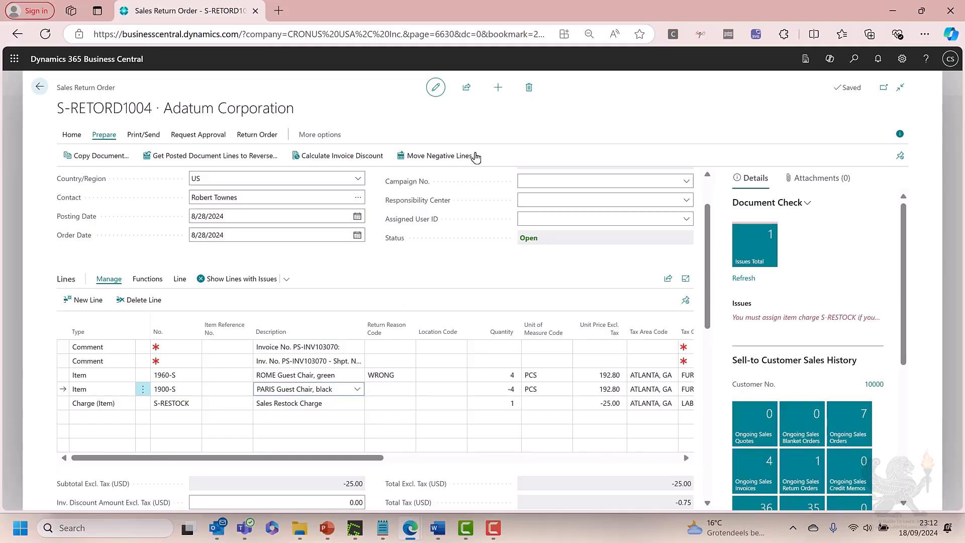
click(438, 160)
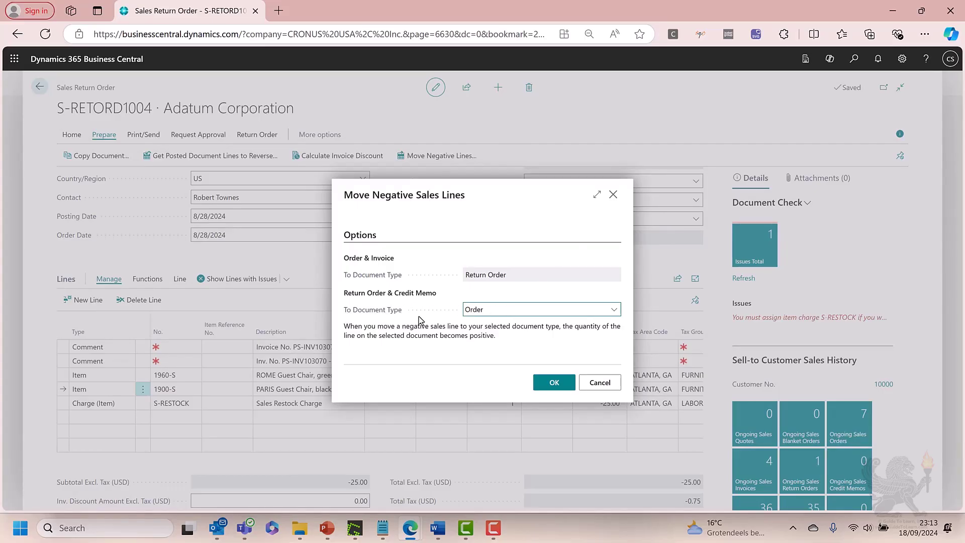
click(563, 386)
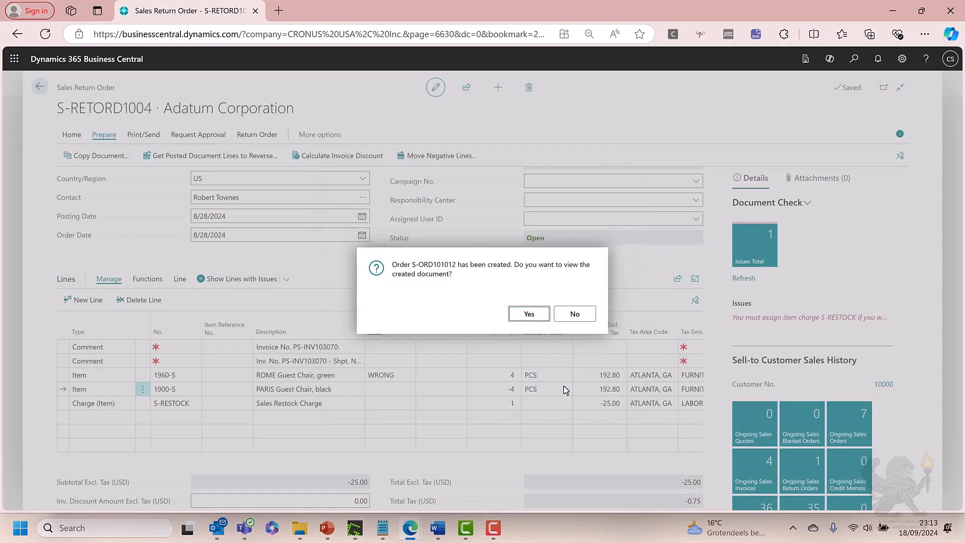
click(531, 316)
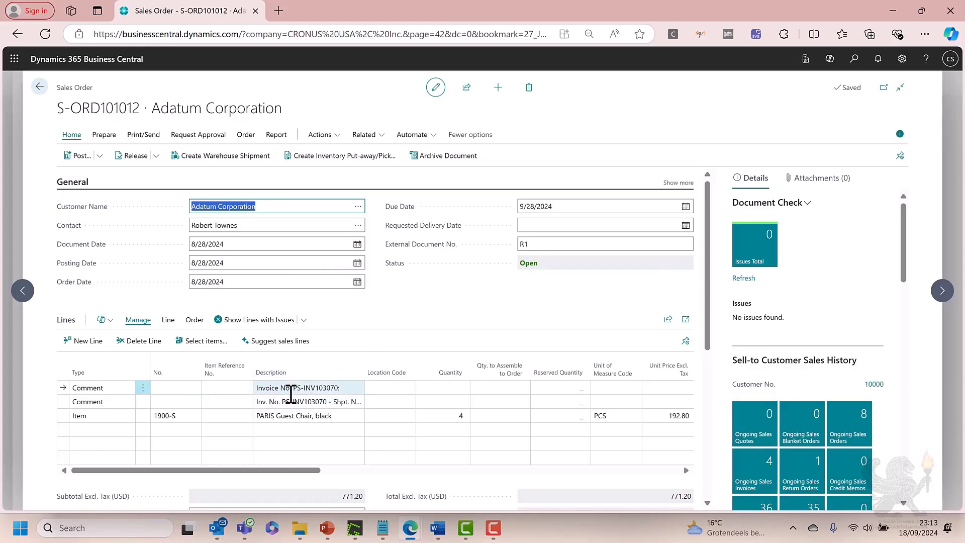
- Post the PARIS Guest Chair replacement order with Ship and Invoice, declining to open the posted invoice
click(278, 415)
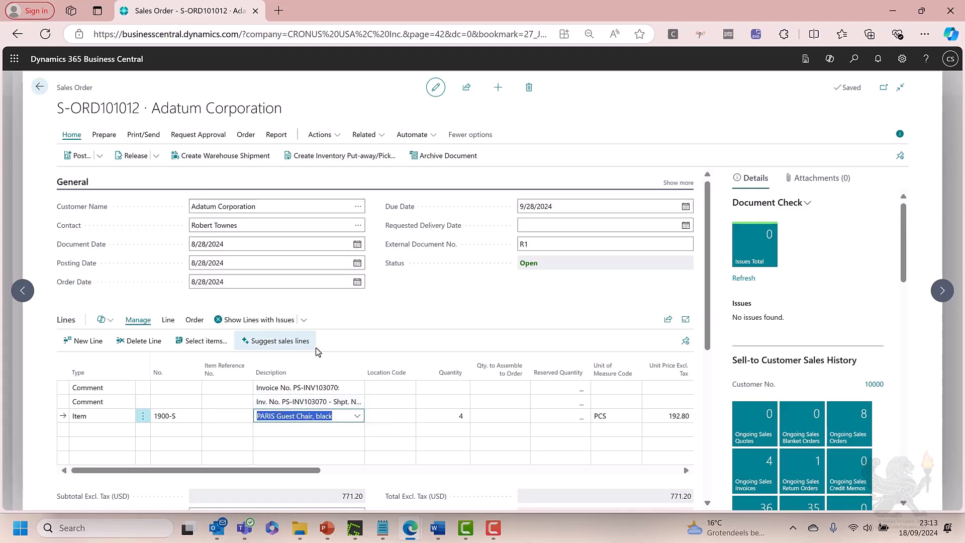
click(76, 157)
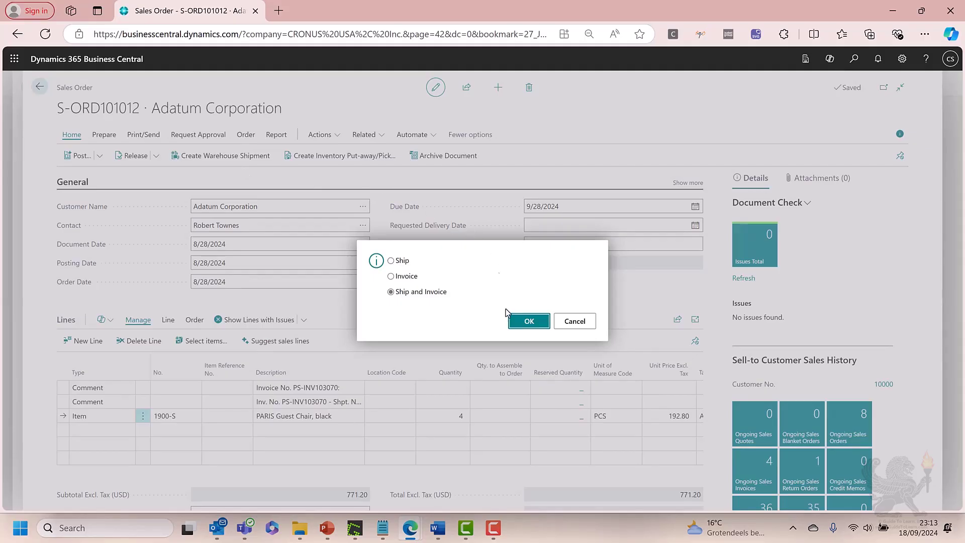
click(528, 324)
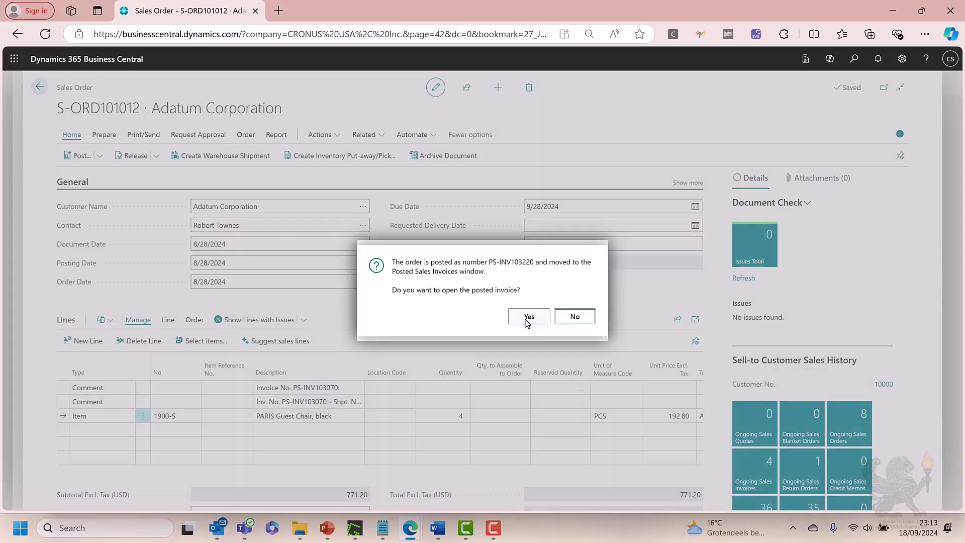
click(574, 317)
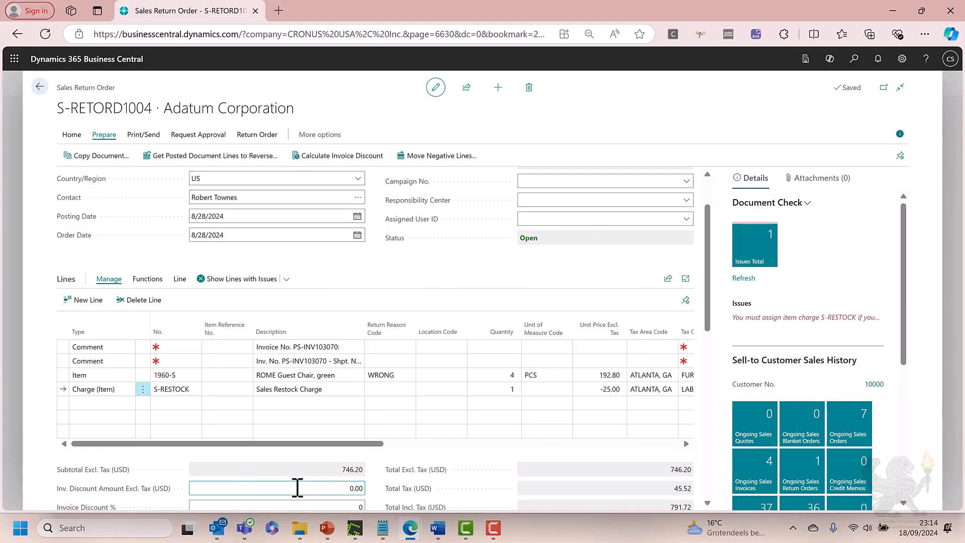
- Assign the S-RESTOCK item charge to the ROME Guest Chair return line with a quantity to assign of 1
click(311, 388)
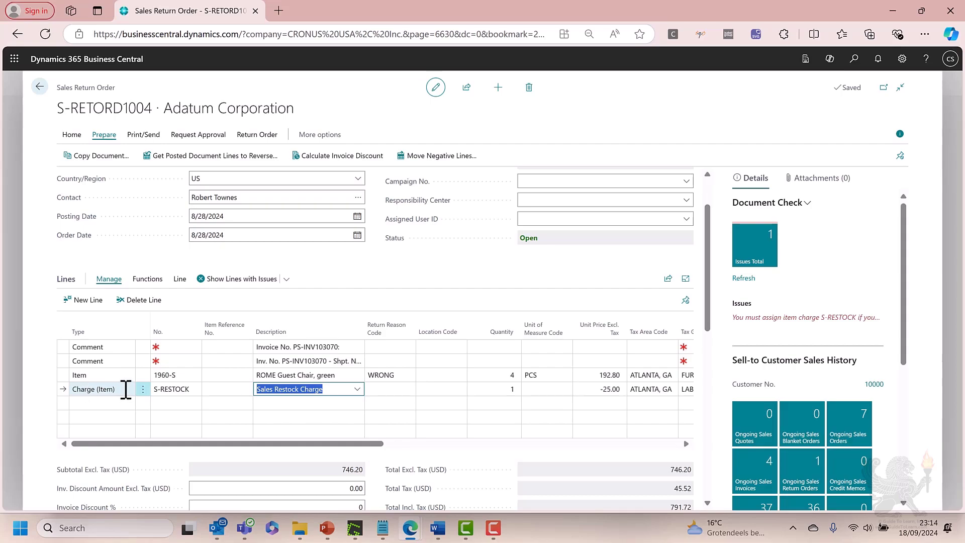
click(180, 281)
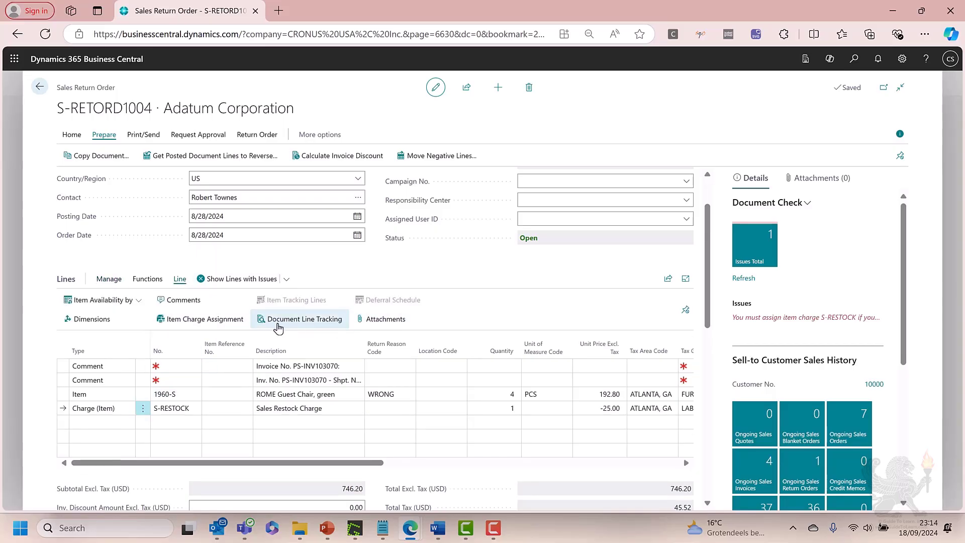
click(186, 327)
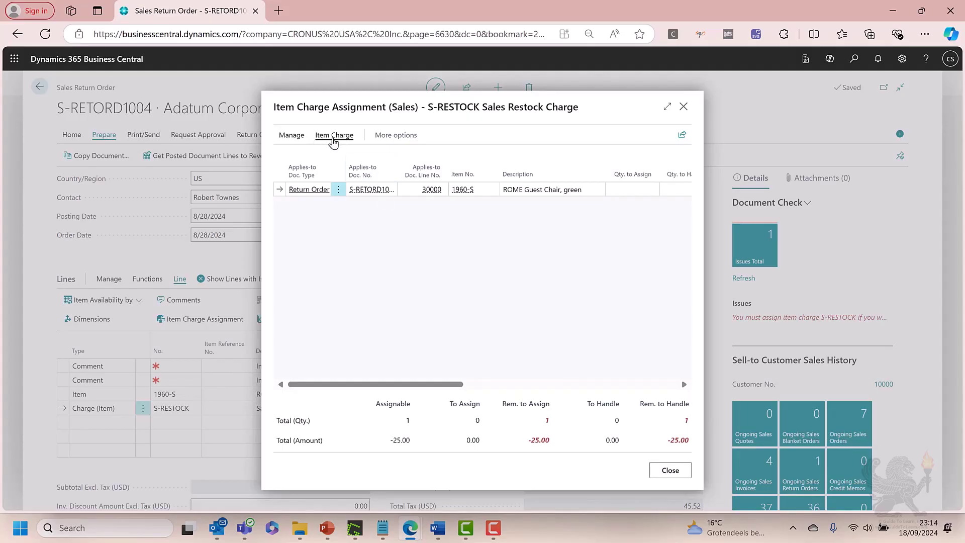
click(334, 142)
click(630, 190)
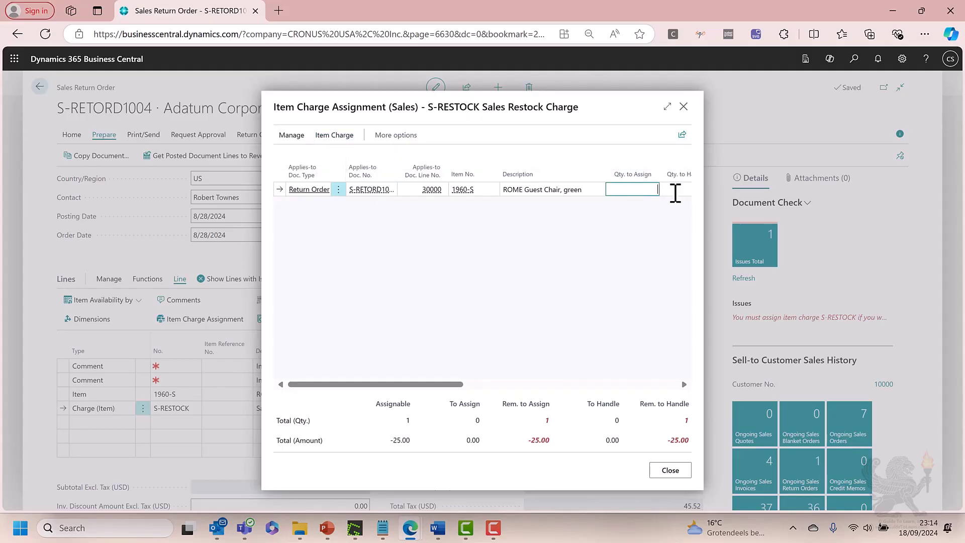
click(676, 189)
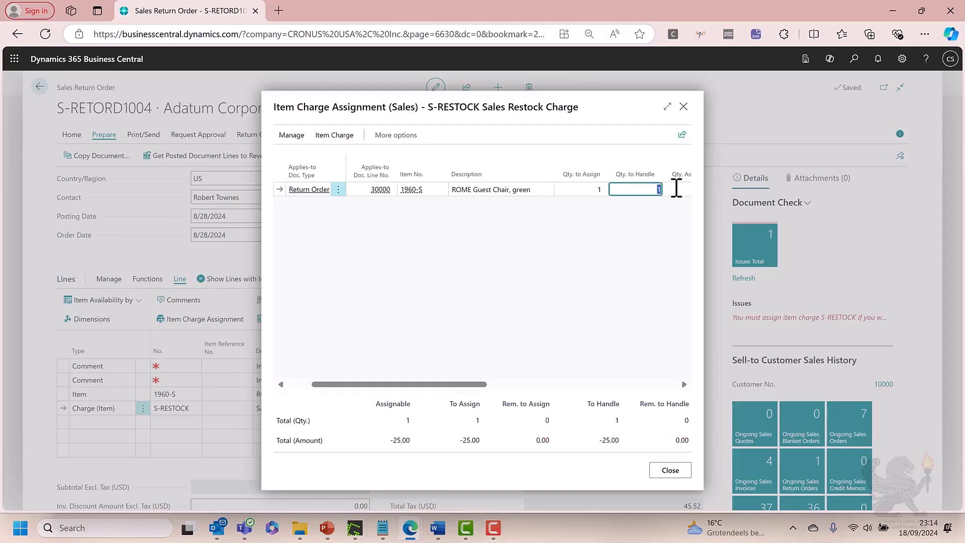
click(675, 476)
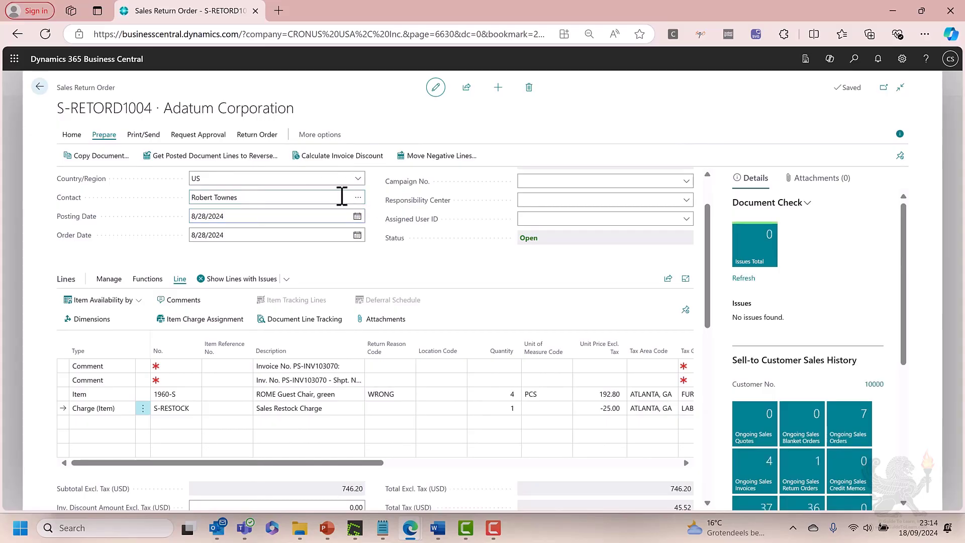
- Post the sales return order with the Receive option only
click(74, 135)
click(78, 155)
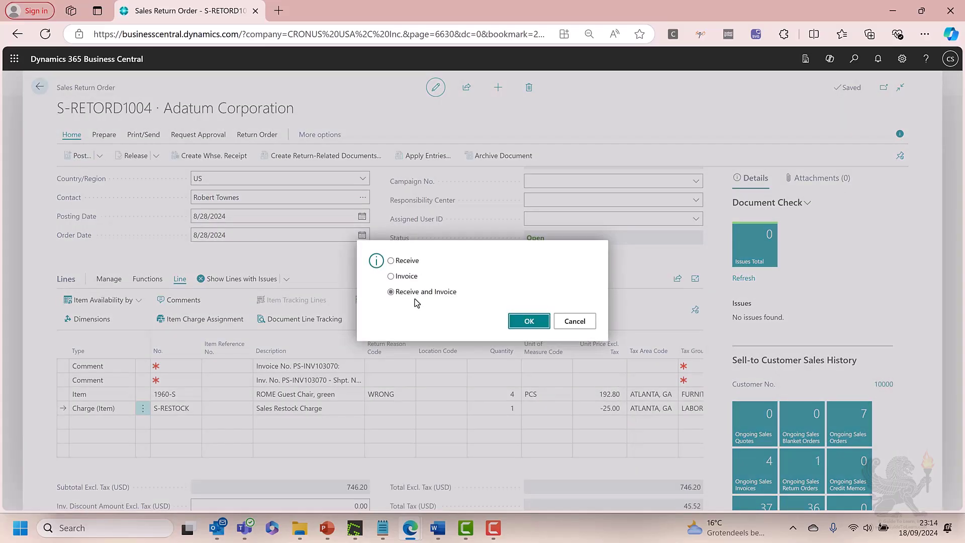
click(410, 261)
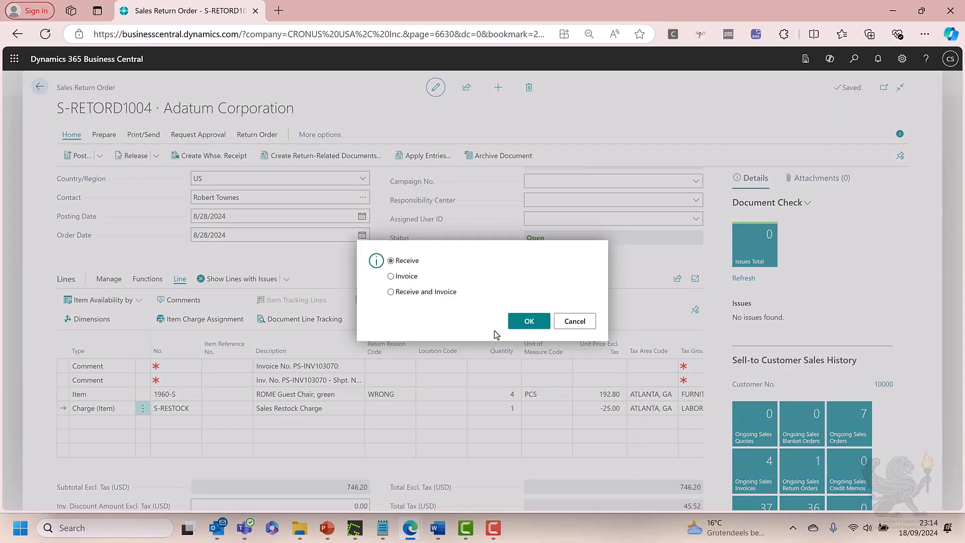
click(534, 323)
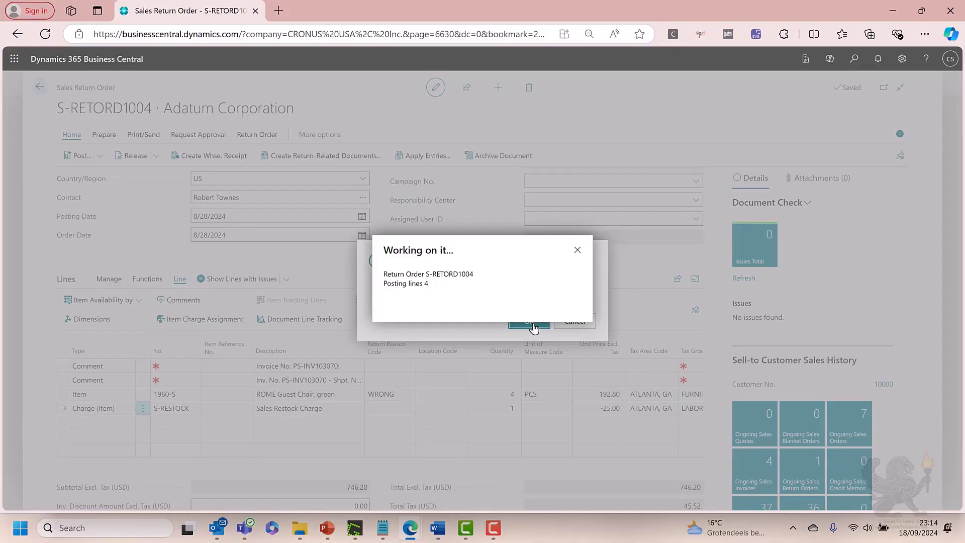